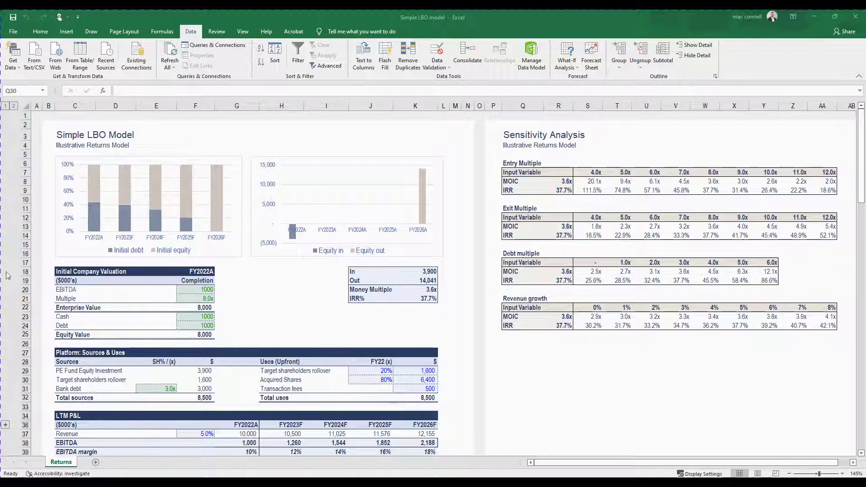
Clear the 3.0x bank debt multiple from cell E31
click(169, 389)
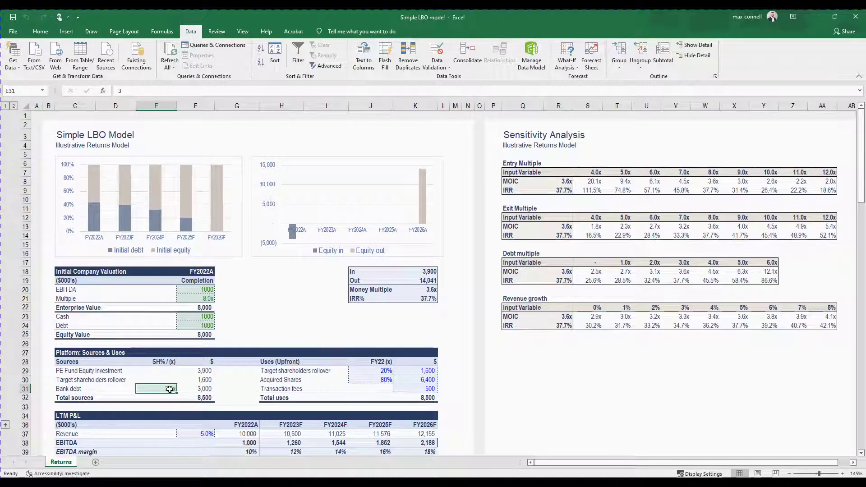
key(Delete)
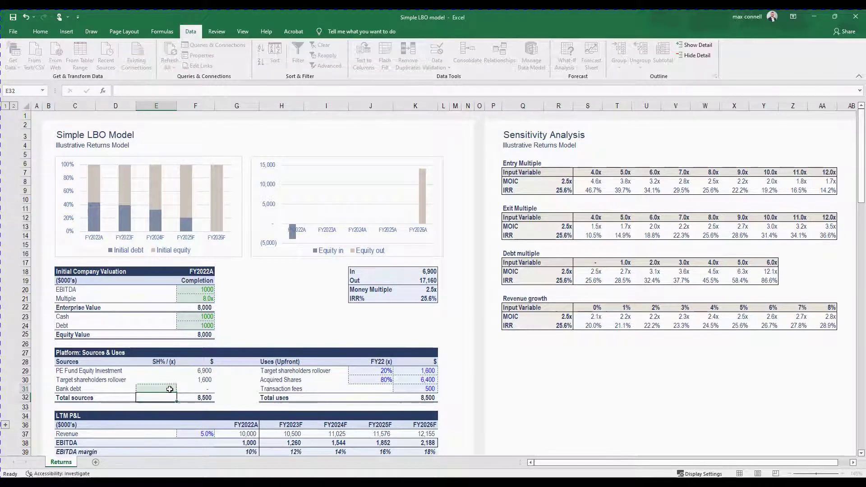
key(Up)
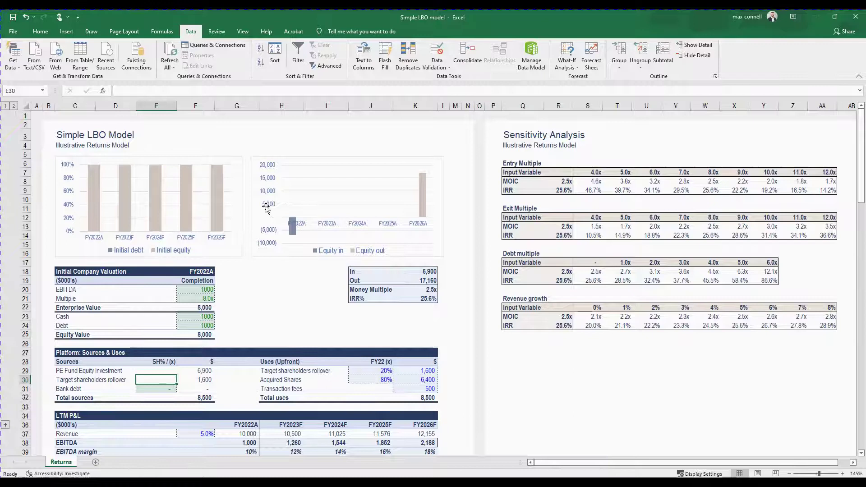
Zoom to 190% and return to the top of the Returns sheet to review the recalculated returns
scroll(271, 211, up, 3)
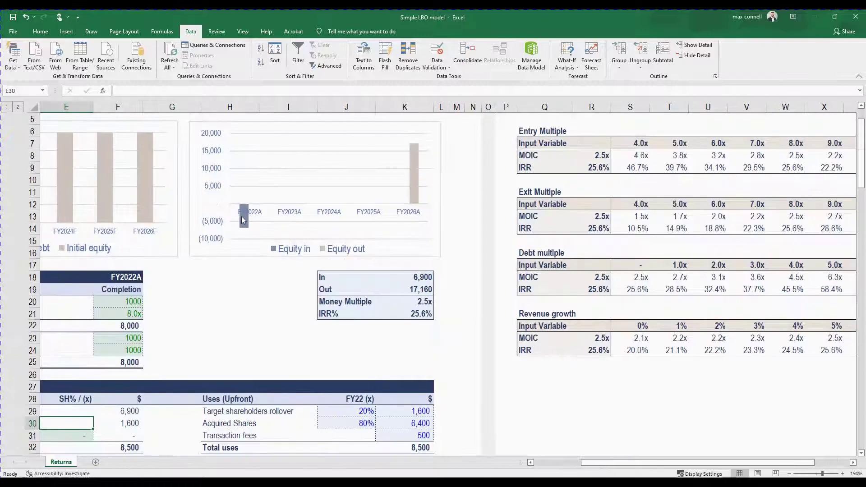
click(607, 463)
scroll(322, 318, up, 2)
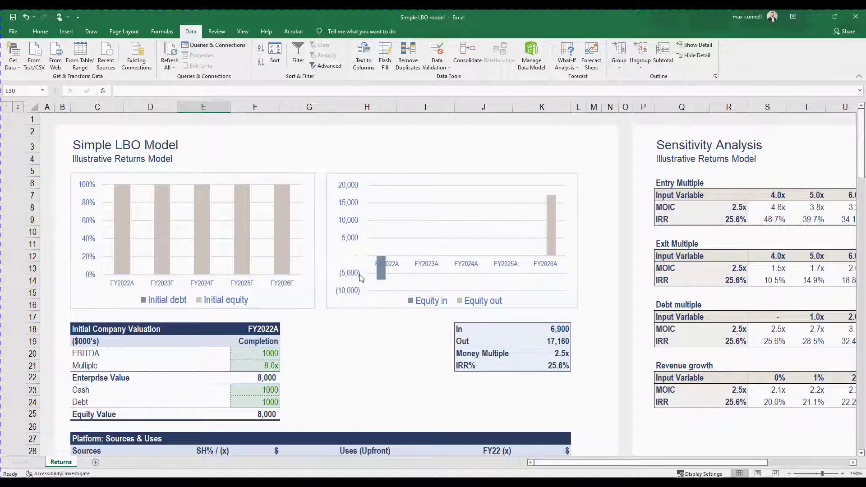
scroll(334, 298, down, 2)
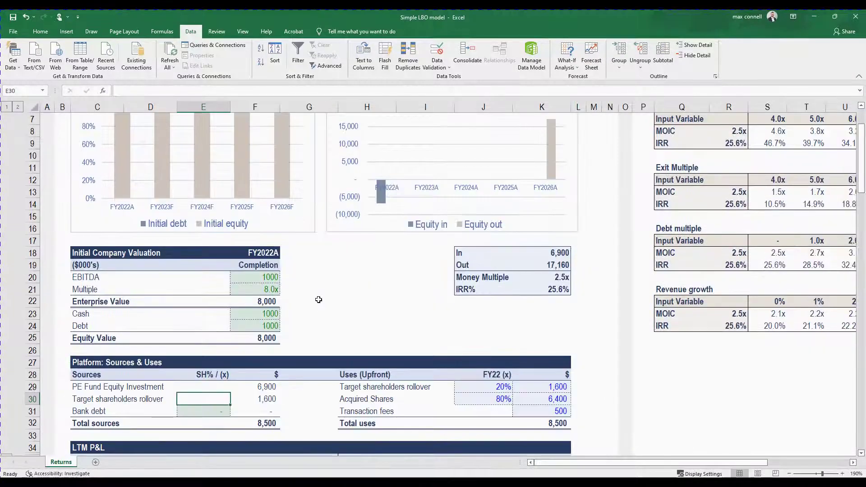
scroll(316, 298, down, 5)
scroll(311, 284, up, 5)
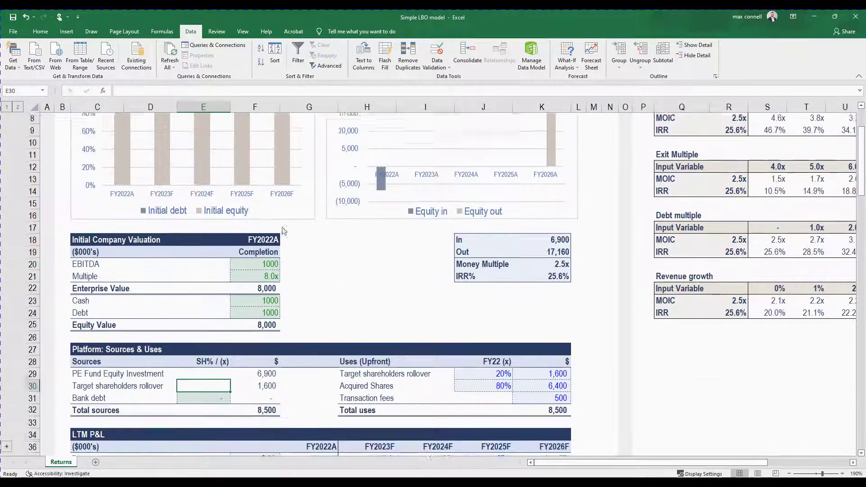
scroll(283, 231, up, 1)
drag(249, 294, 260, 376)
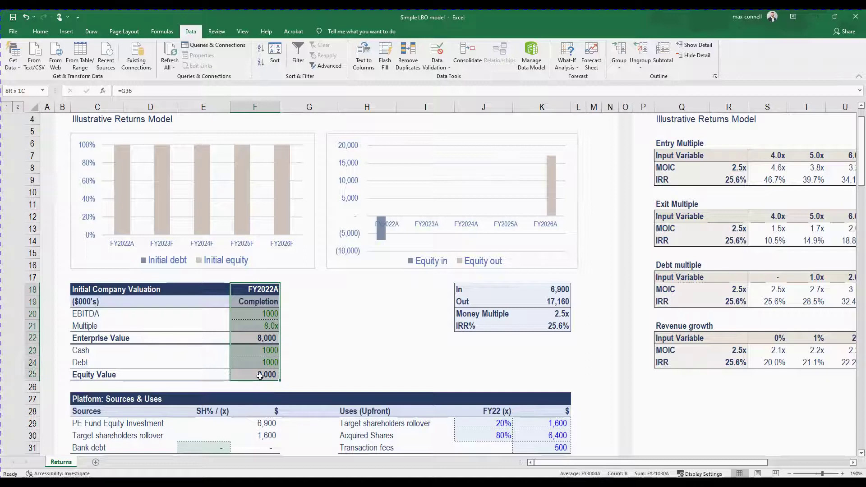
scroll(306, 339, down, 6)
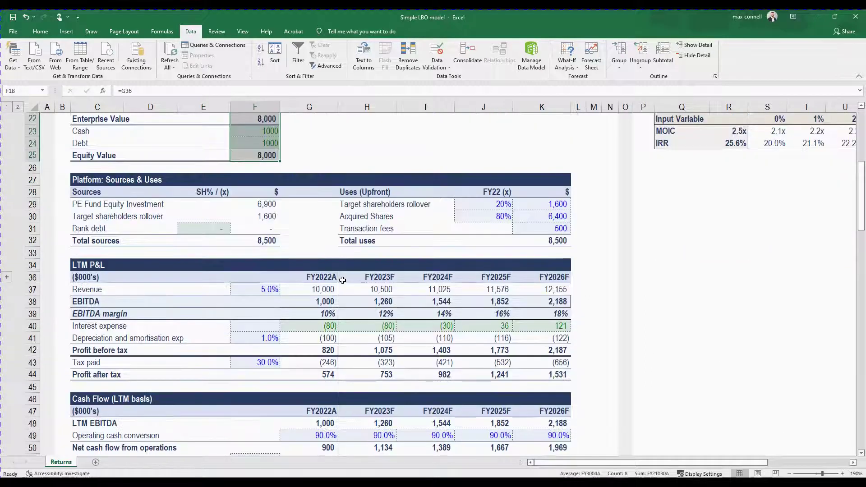
scroll(342, 280, down, 2)
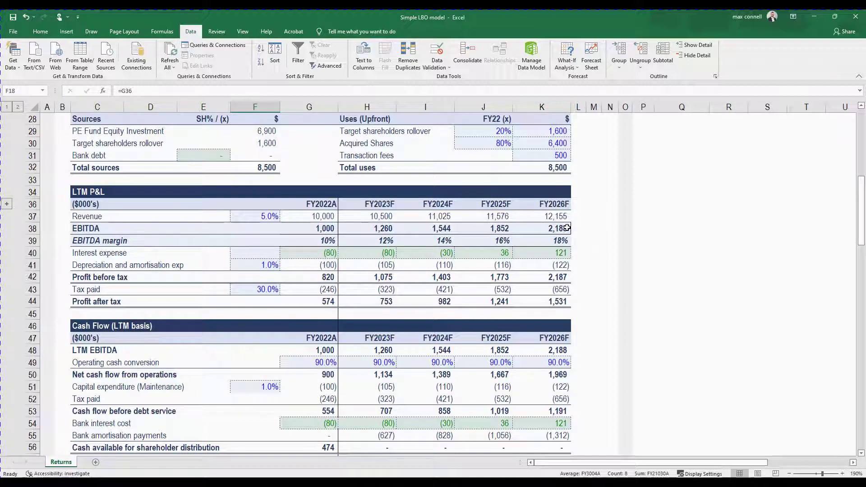
scroll(582, 272, down, 2)
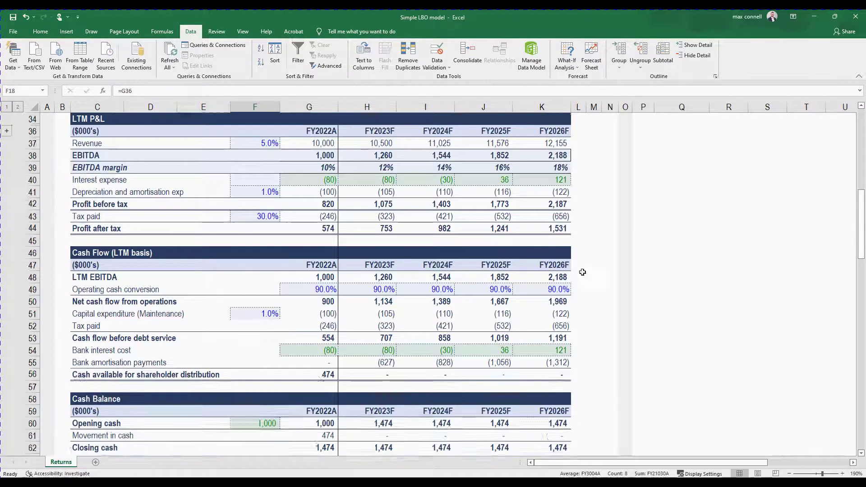
scroll(582, 272, down, 2)
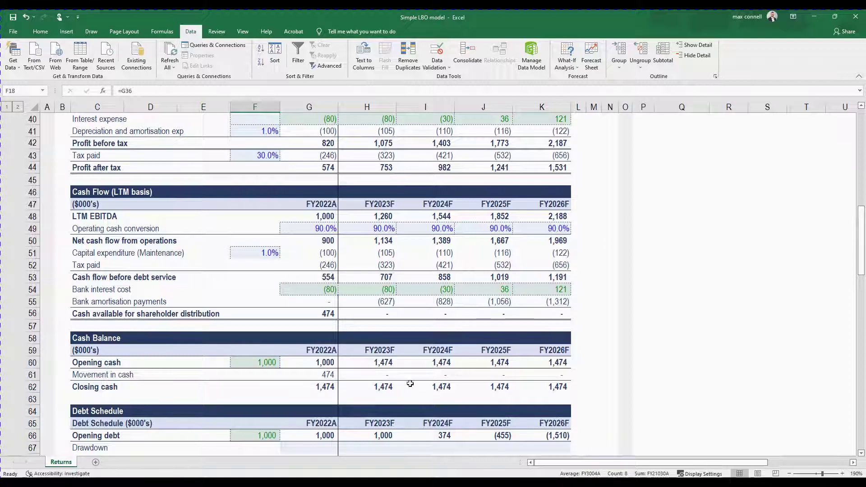
scroll(555, 371, down, 4)
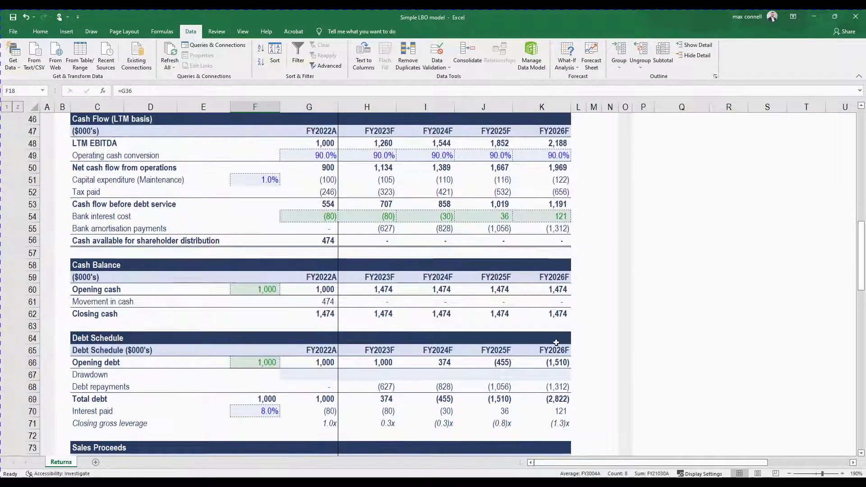
scroll(554, 312, down, 4)
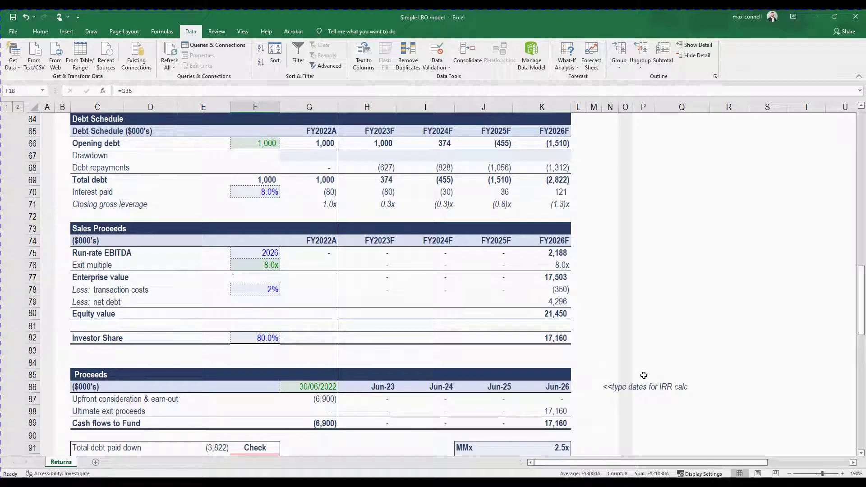
scroll(448, 335, up, 4)
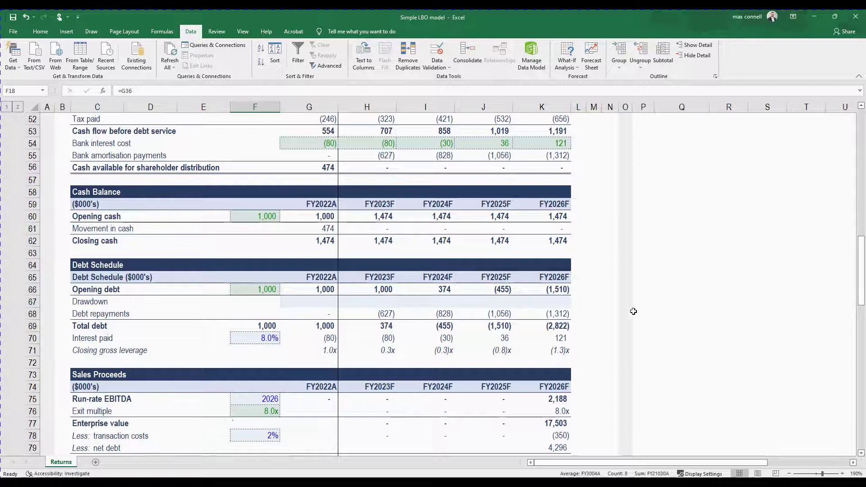
scroll(610, 311, down, 1)
scroll(609, 312, down, 5)
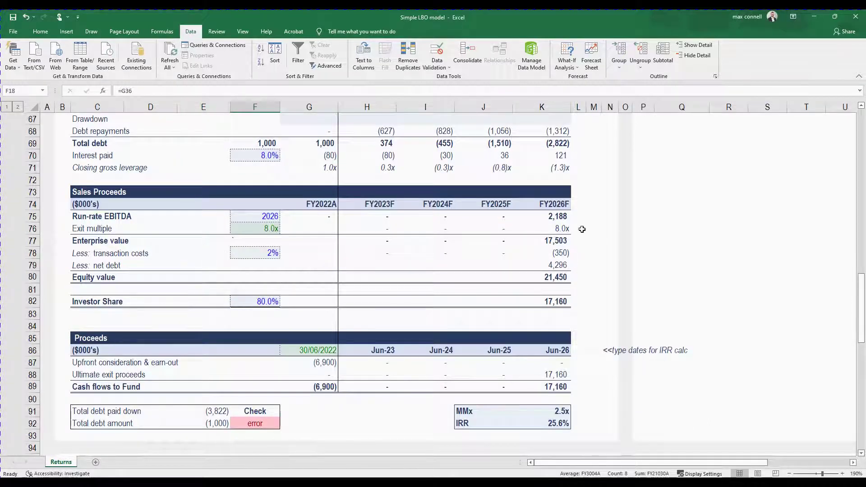
drag(562, 216, 564, 276)
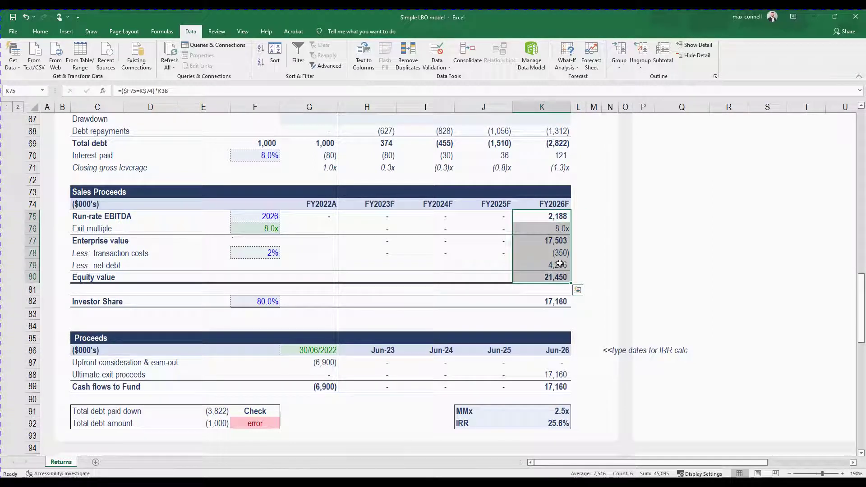
key(Down)
key(Down)
key(Down)
key(Down)
key(F2)
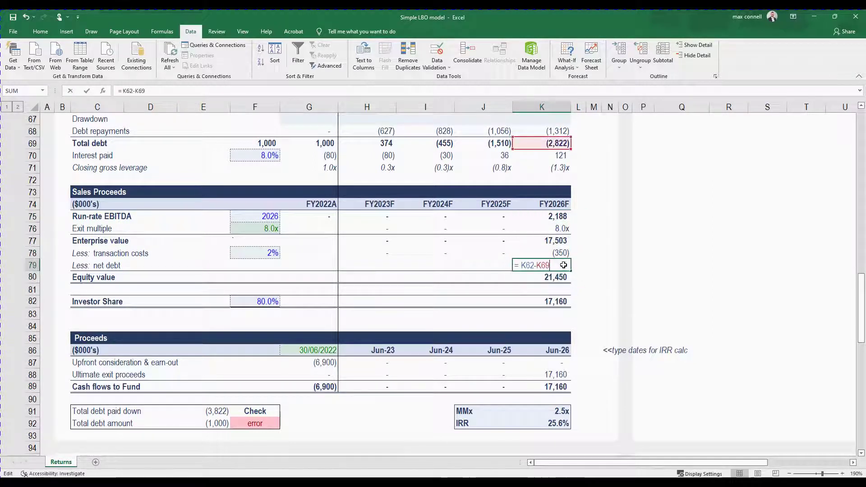
key(Escape)
click(542, 278)
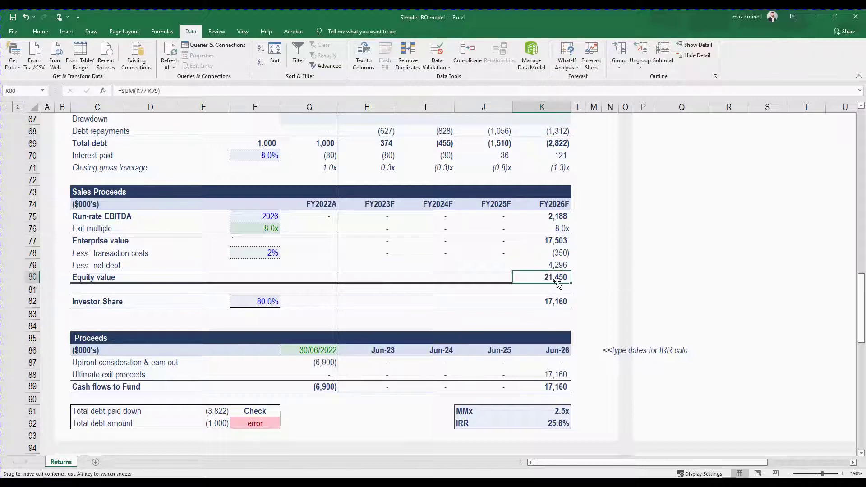
click(268, 298)
click(540, 300)
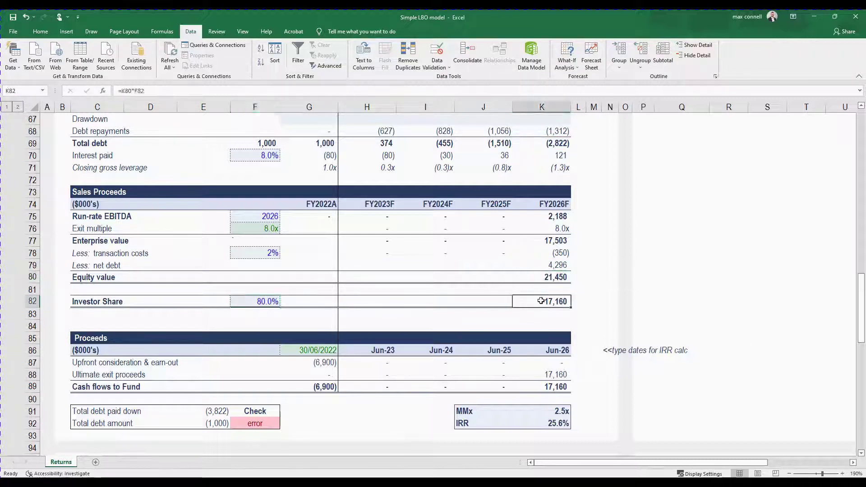
scroll(544, 314, down, 1)
scroll(545, 314, down, 2)
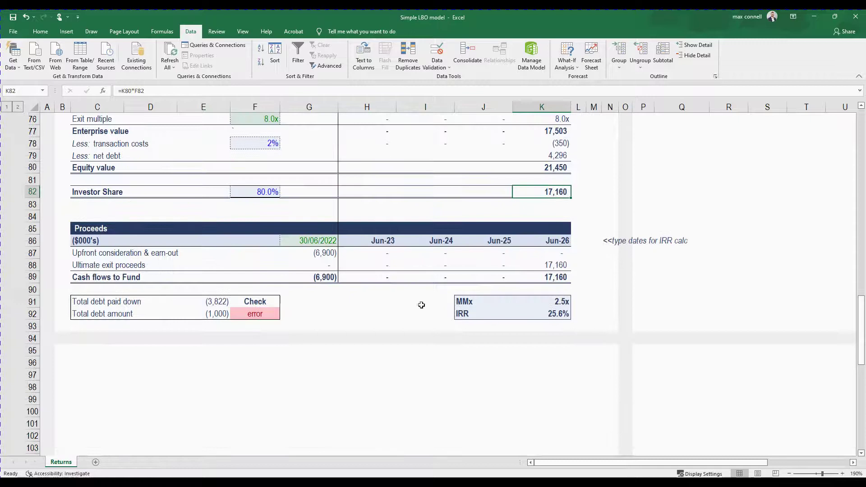
click(323, 255)
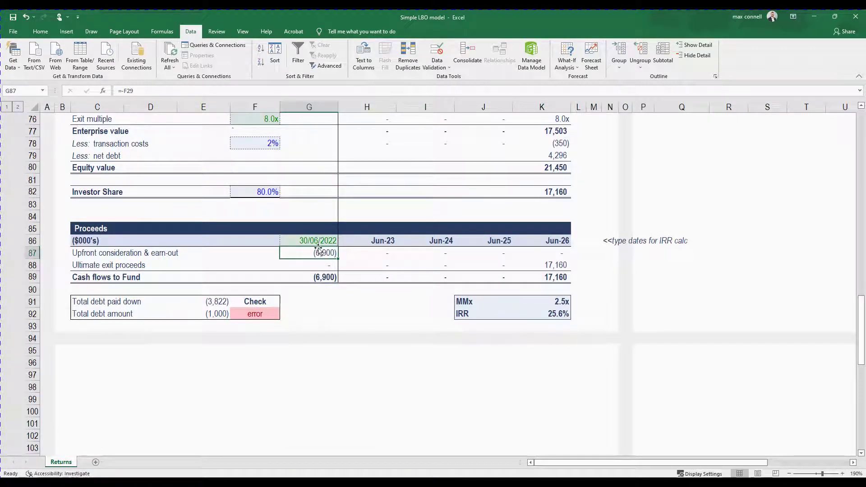
click(559, 266)
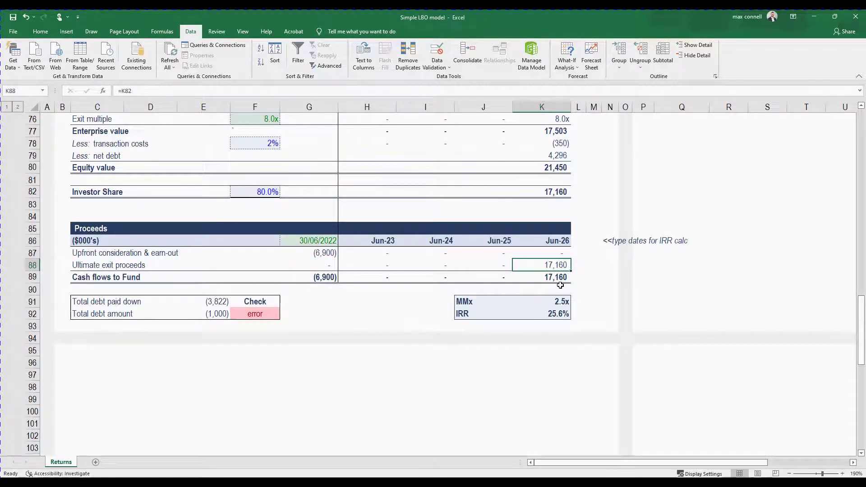
scroll(552, 277, up, 20)
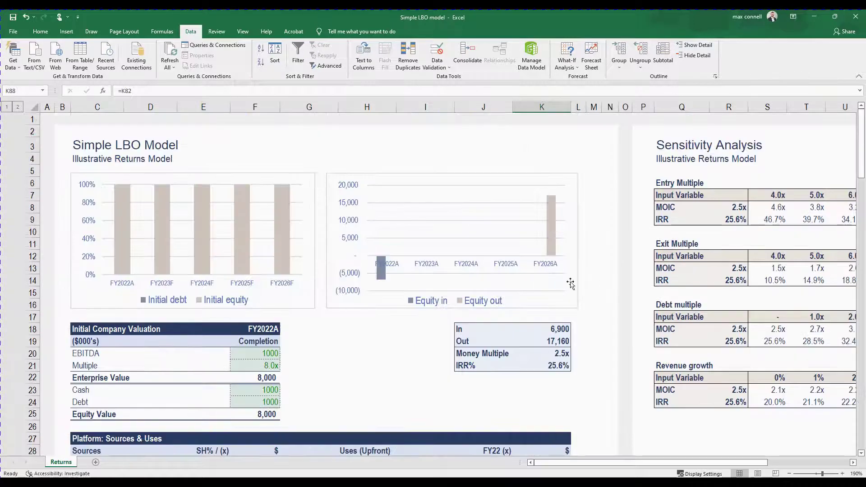
Trace the Money Multiple back to its equity In and Out proceeds figures
click(552, 354)
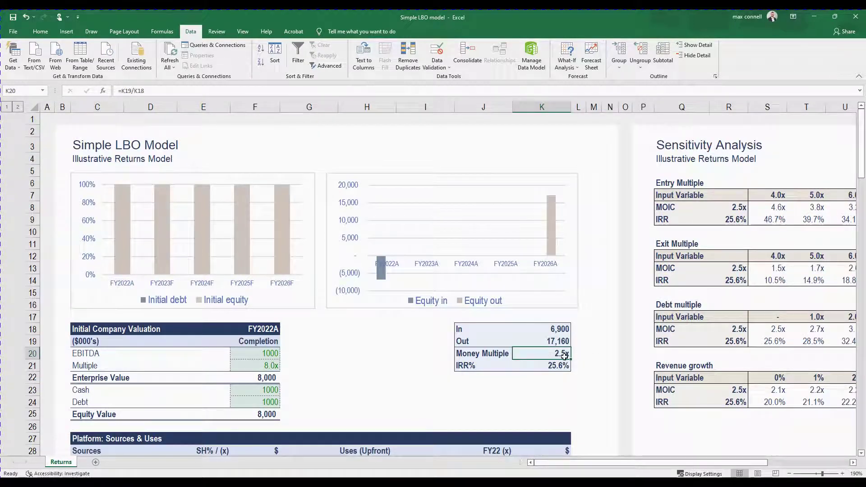
click(561, 331)
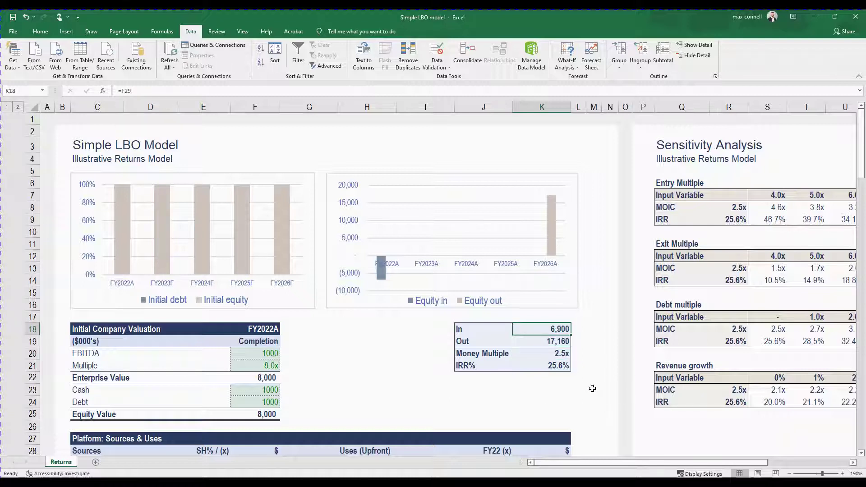
click(563, 342)
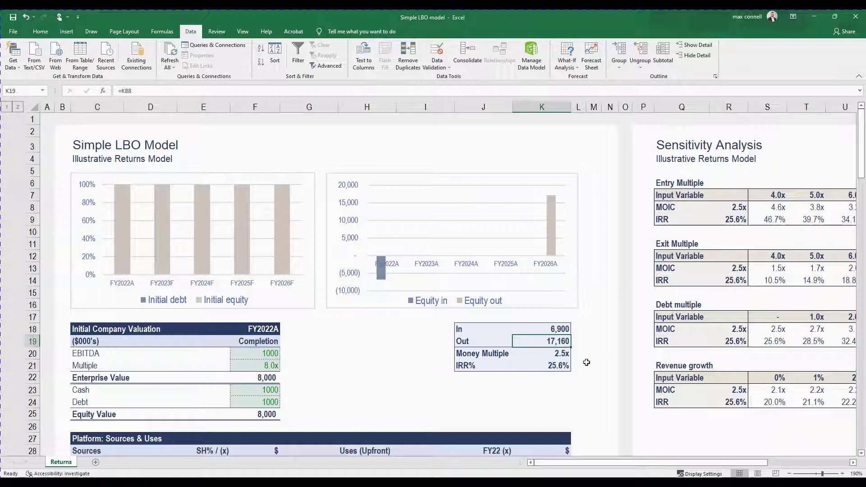
Inspect the Money Multiple and IRR formulas in-cell without changing them
click(564, 354)
key(F2)
key(Escape)
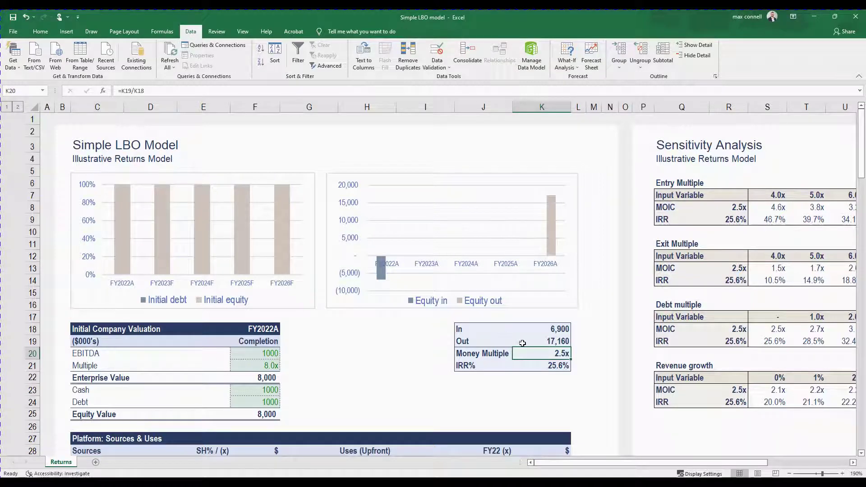
click(559, 366)
key(F2)
key(Escape)
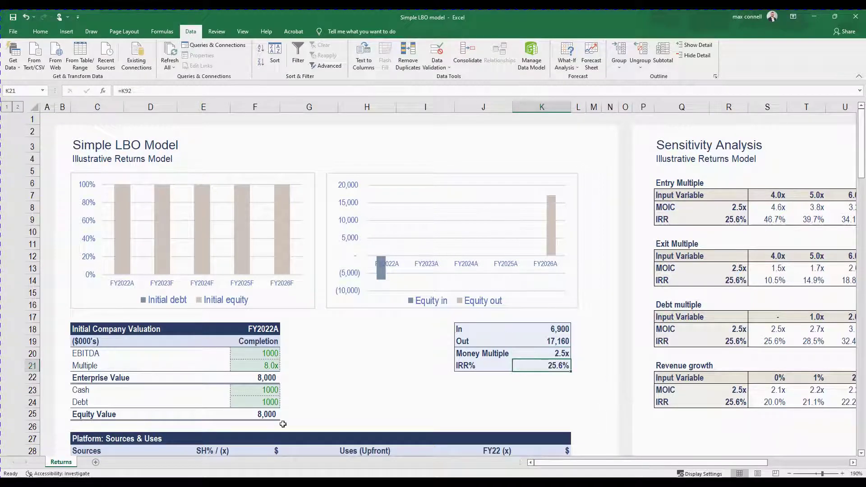
scroll(333, 361, down, 2)
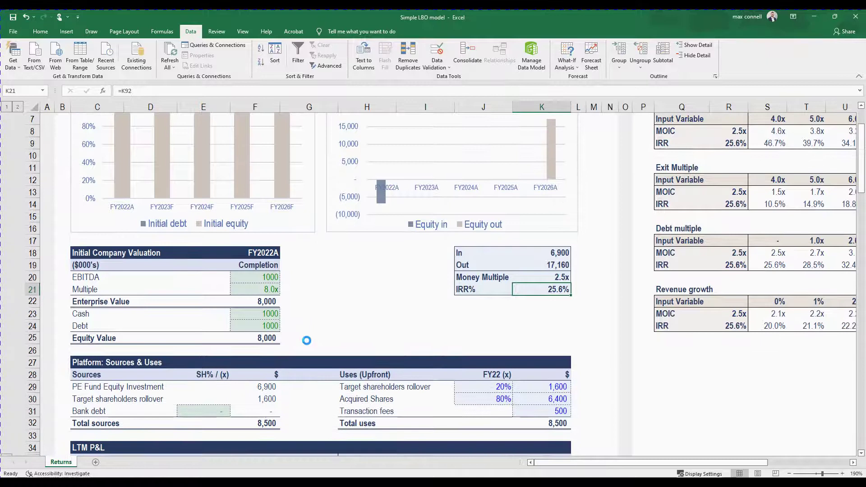
scroll(307, 340, down, 2)
scroll(270, 341, up, 2)
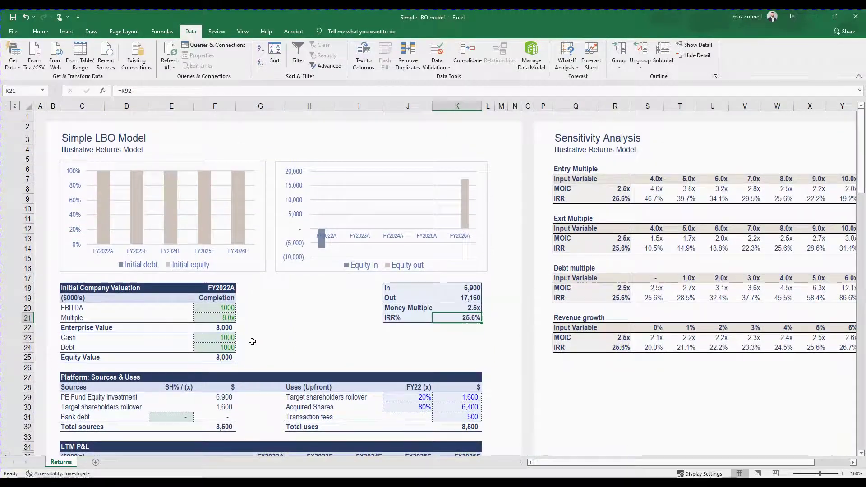
scroll(239, 352, down, 2)
scroll(203, 365, up, 1)
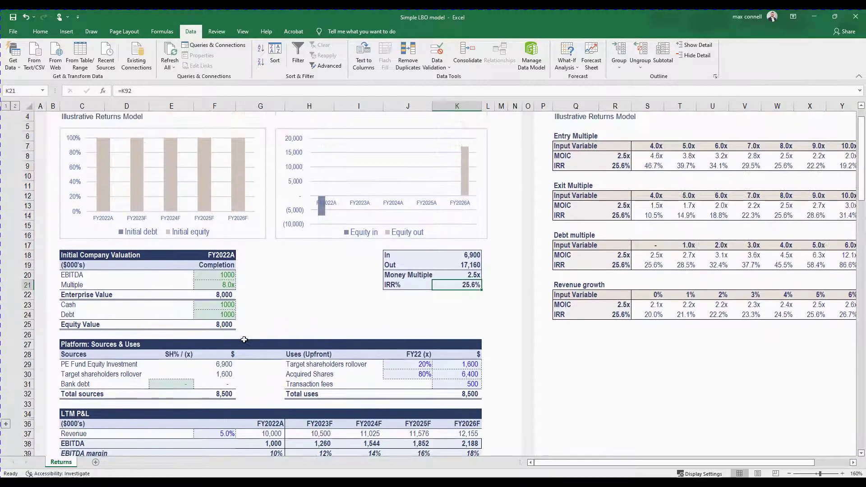
click(175, 381)
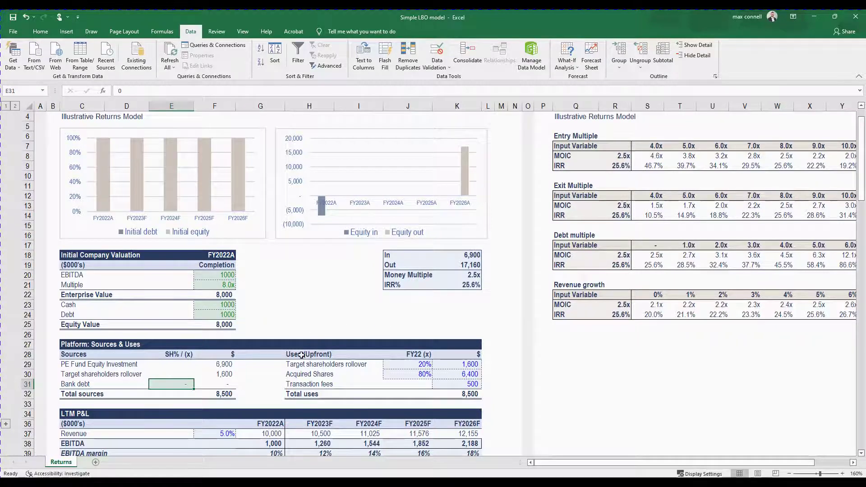
scroll(301, 354, up, 1)
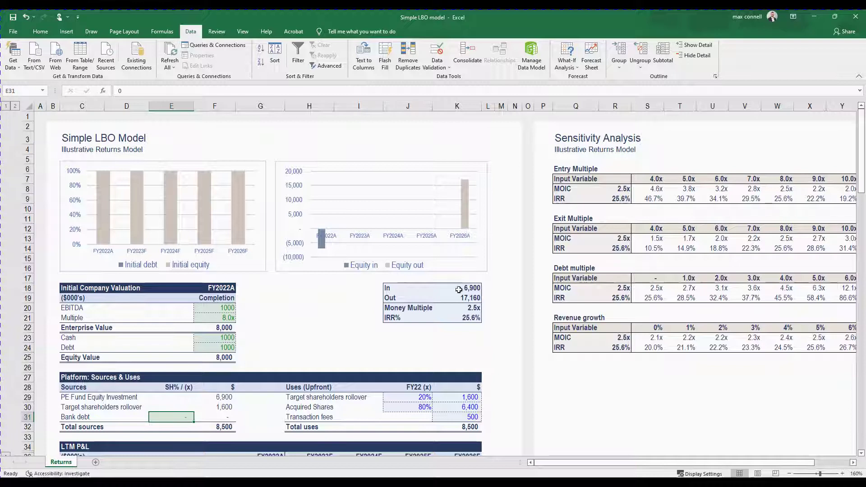
Enter 3 in E31 for 3.0x bank debt, cutting equity In to 3,900
click(475, 289)
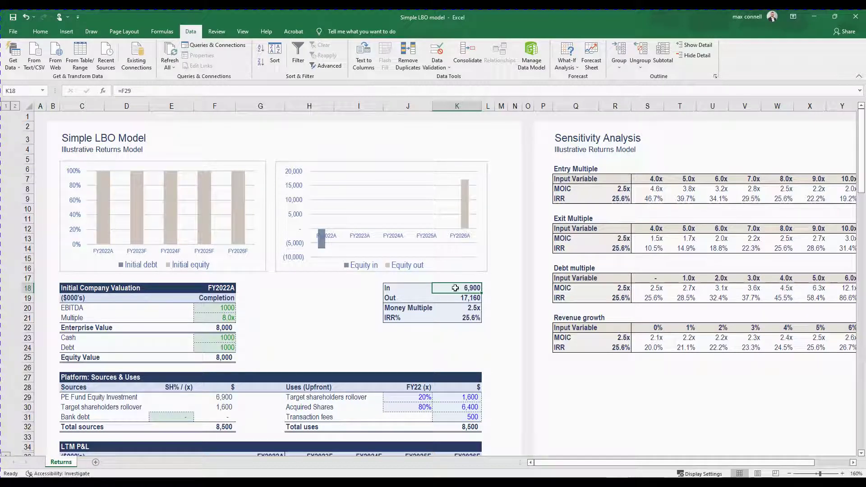
click(170, 417)
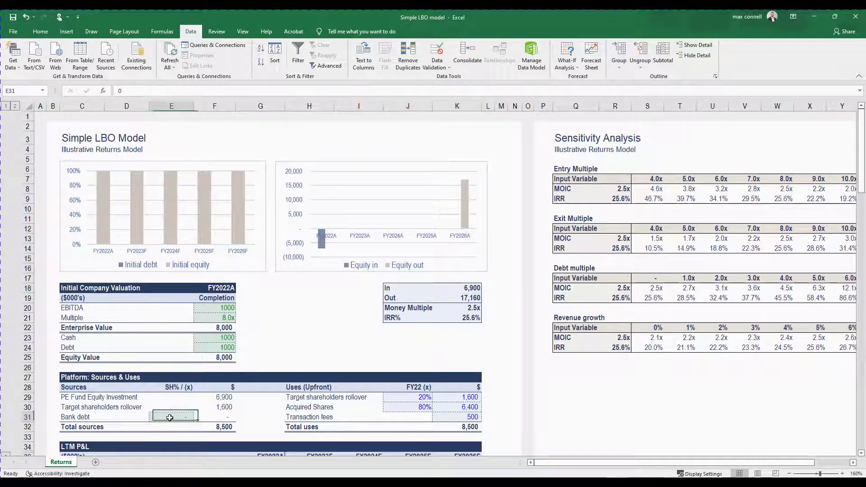
text(3.0x)
key(Return)
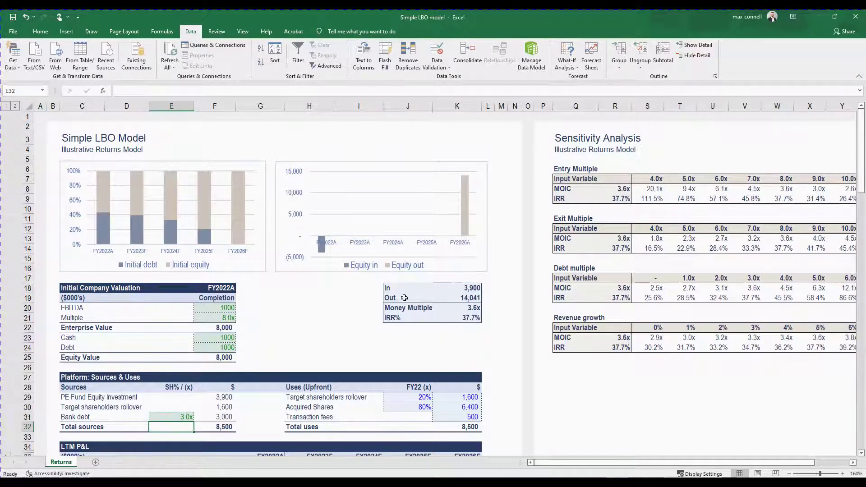
click(469, 292)
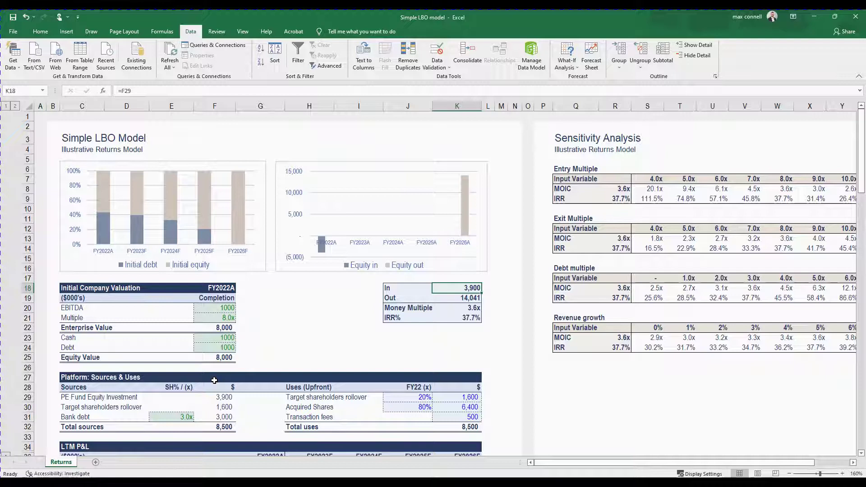
click(184, 415)
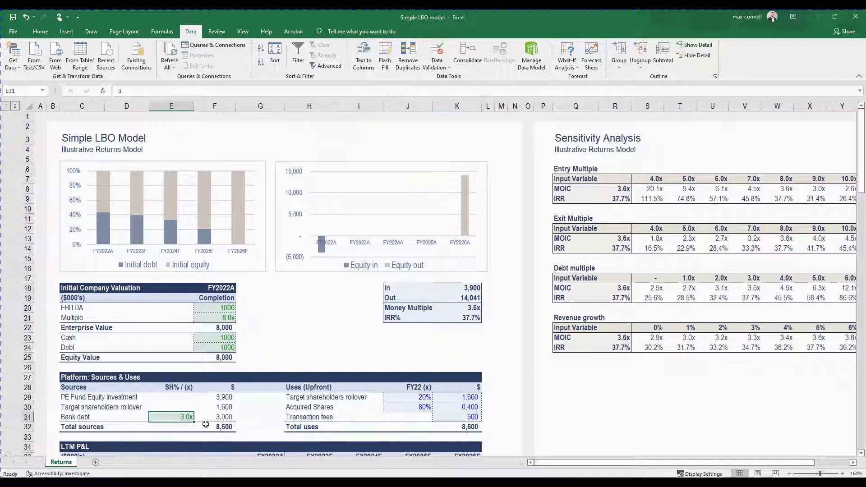
text(0)
key(Return)
key(Right)
key(Up)
key(Up)
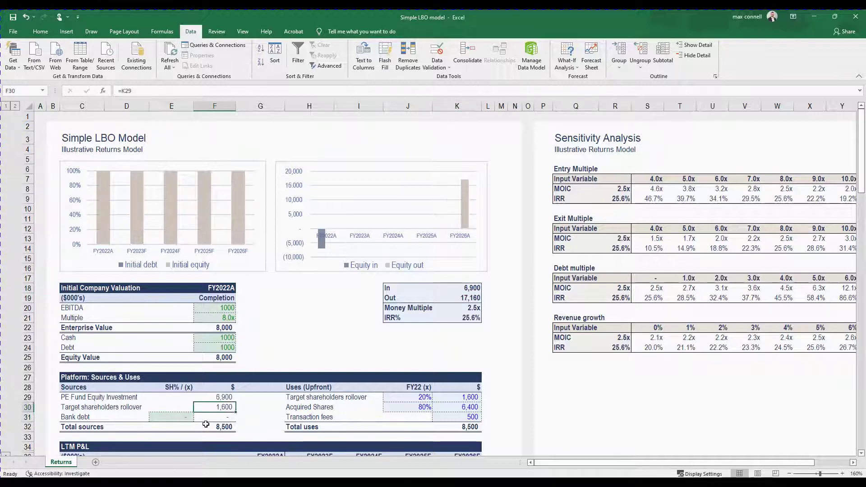
key(Up)
key(Up)
key(Left)
key(Left)
key(Up)
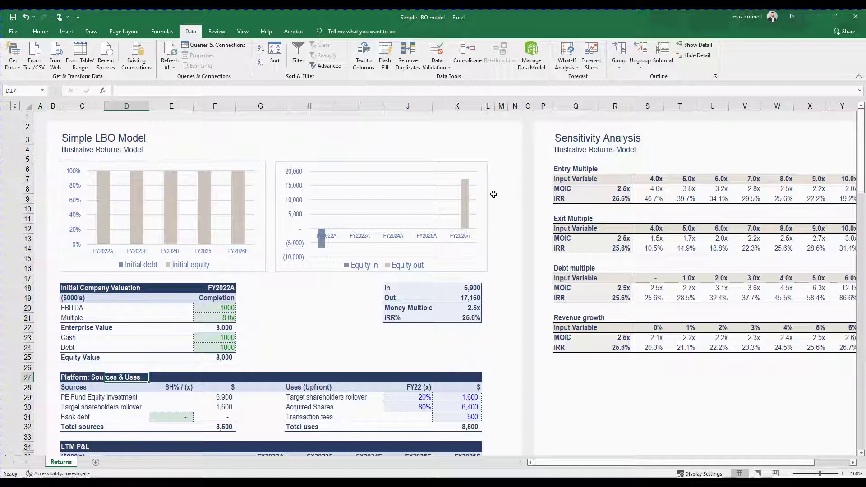
click(178, 415)
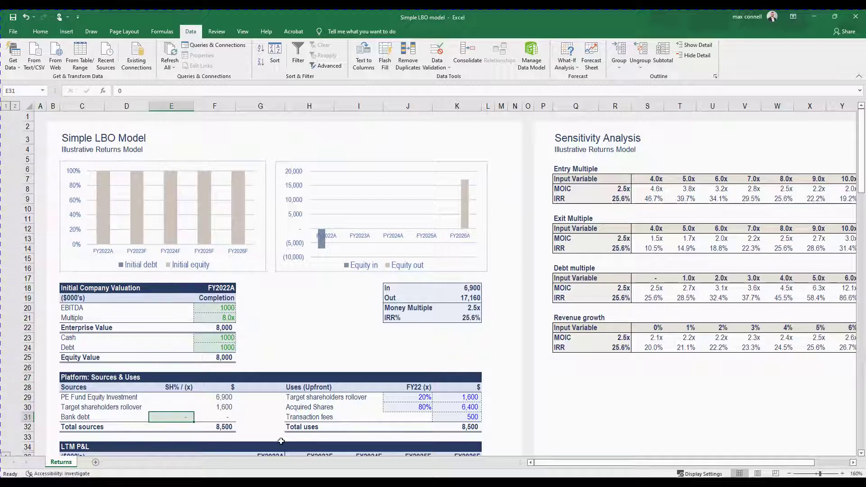
text(3)
key(ctrl+Return)
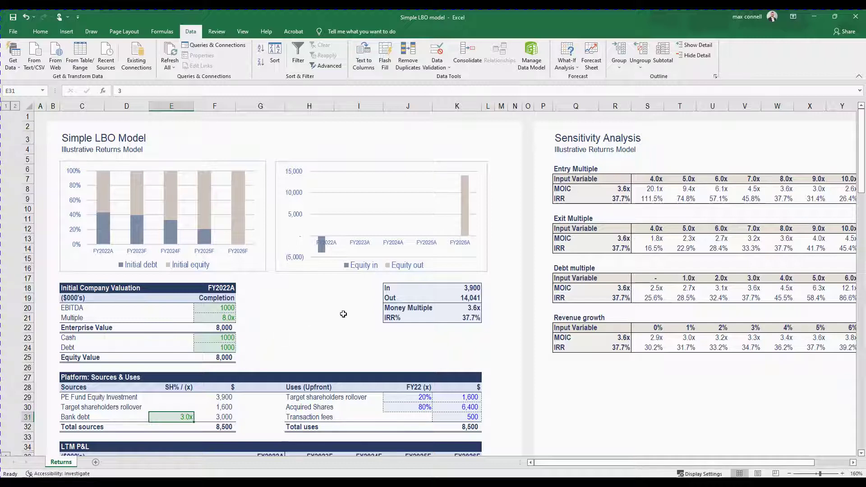
scroll(316, 330, down, 3)
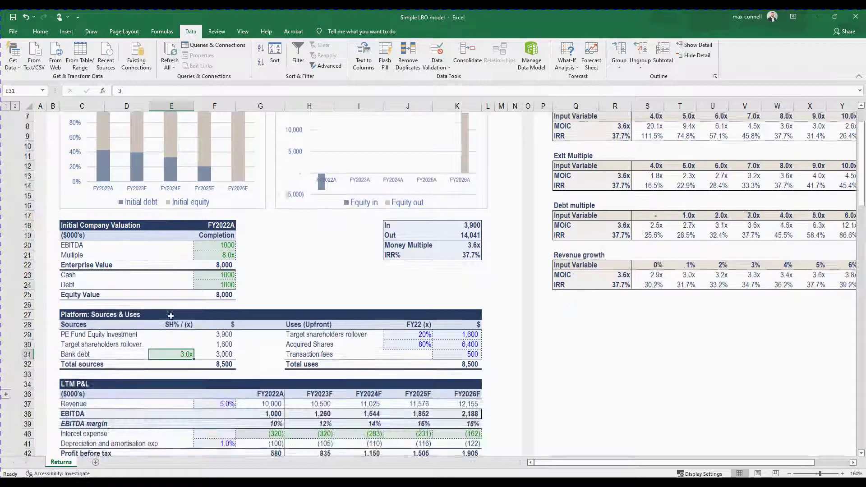
scroll(102, 230, down, 6)
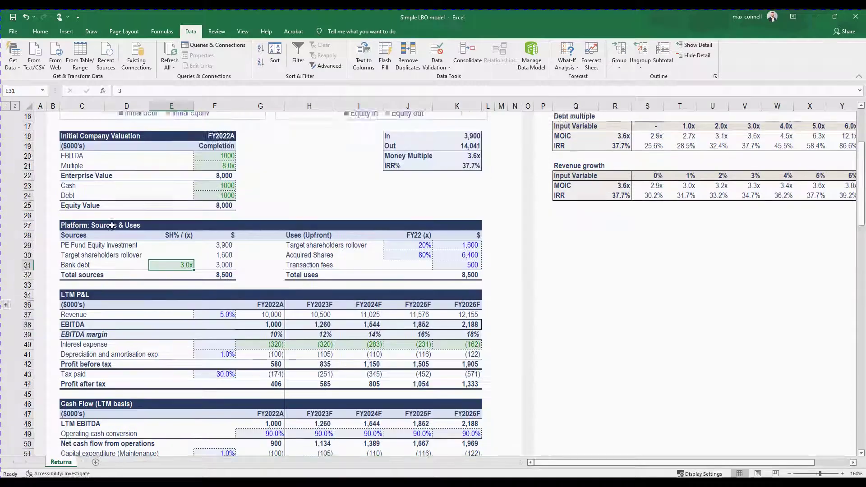
scroll(130, 253, up, 5)
scroll(131, 253, up, 4)
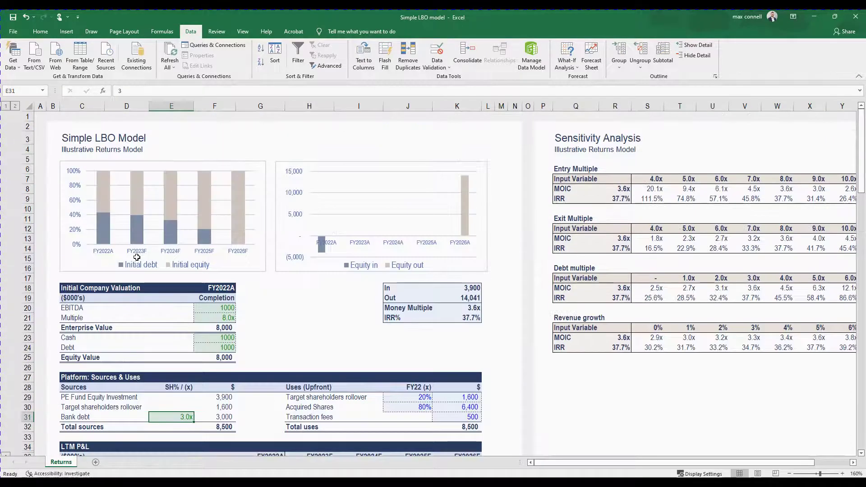
scroll(133, 269, down, 20)
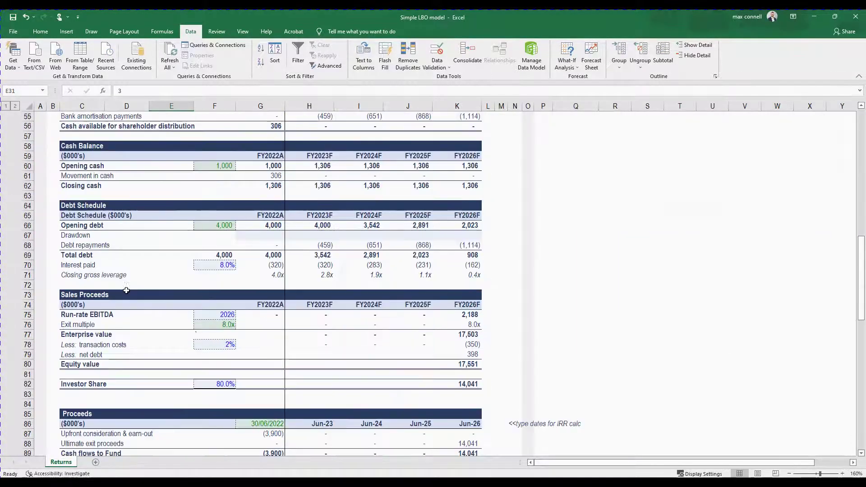
scroll(110, 301, up, 20)
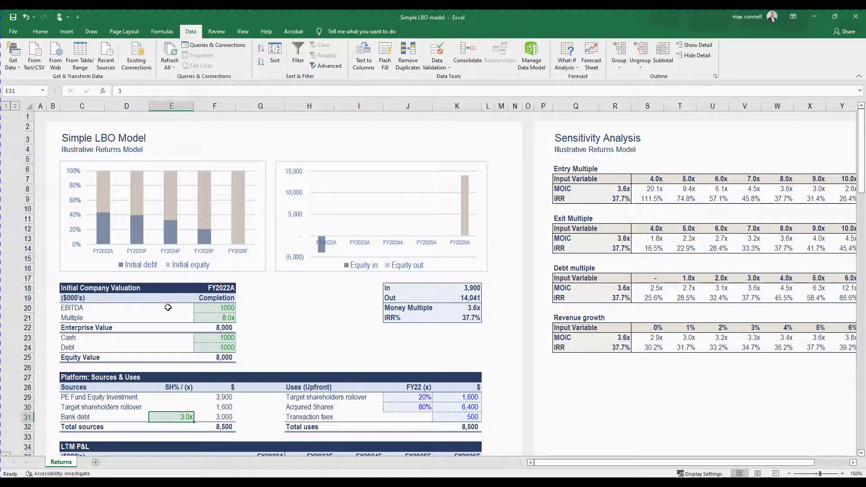
scroll(164, 302, down, 12)
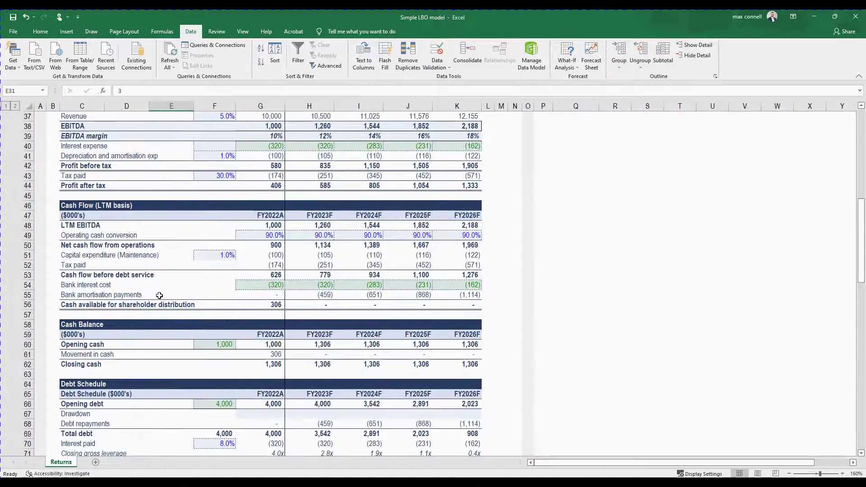
scroll(159, 296, down, 8)
scroll(160, 289, up, 12)
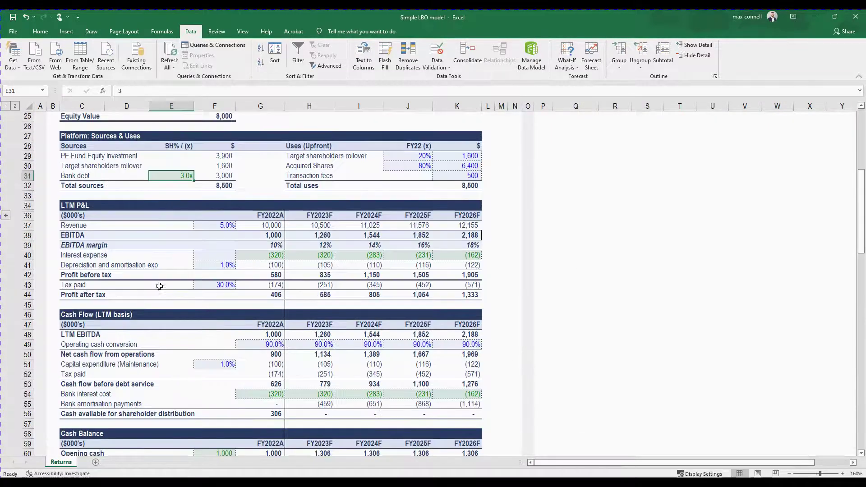
scroll(160, 286, up, 8)
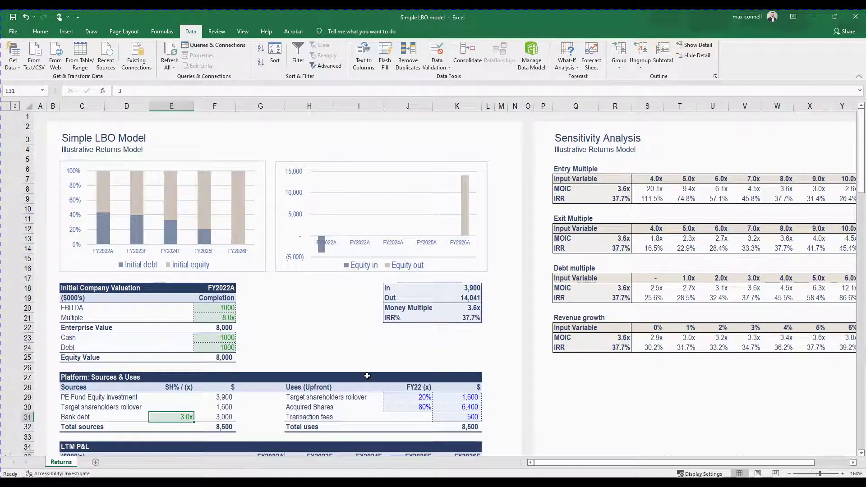
scroll(367, 376, down, 2)
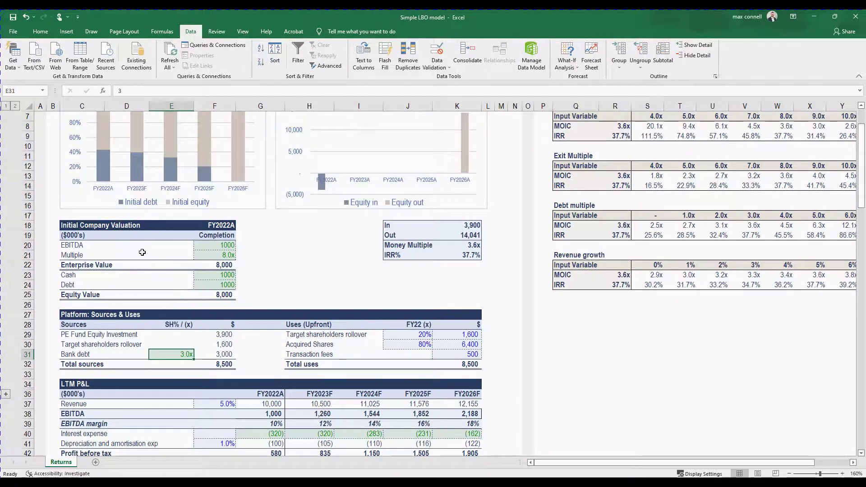
scroll(174, 265, down, 6)
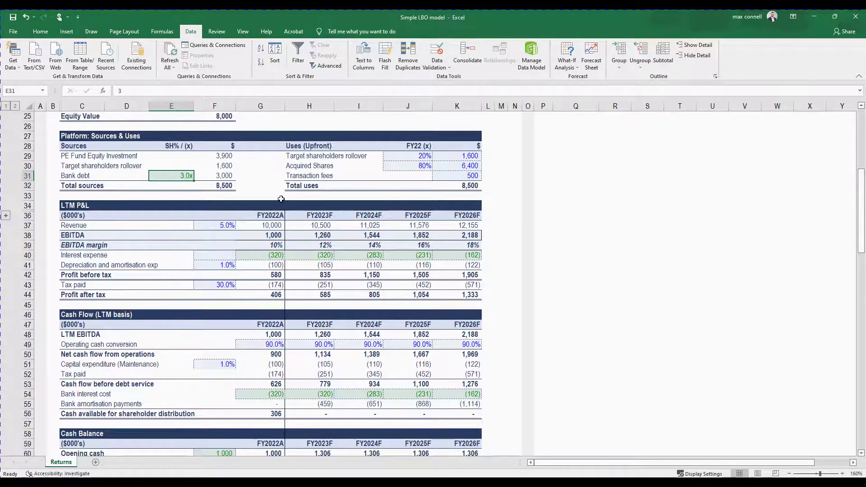
scroll(281, 199, down, 2)
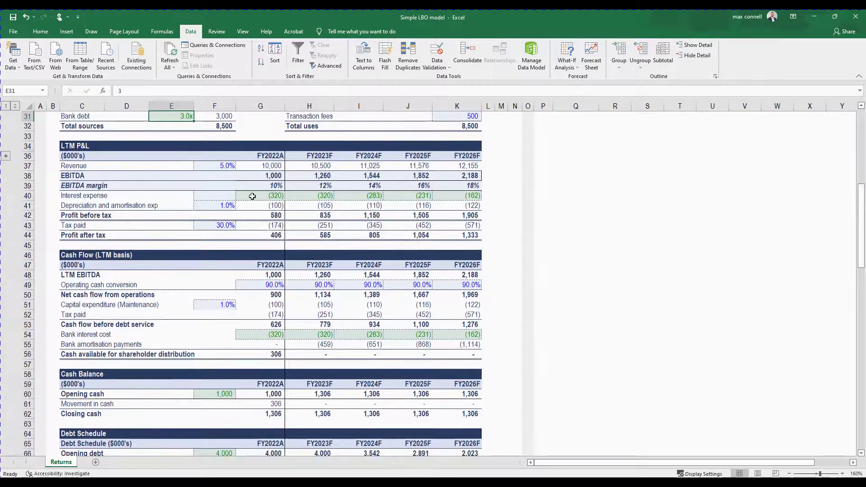
scroll(243, 234, down, 9)
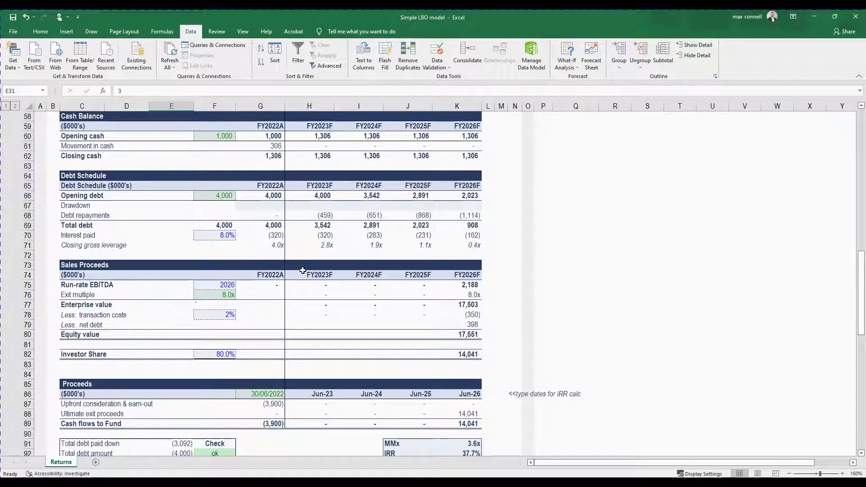
scroll(322, 248, down, 7)
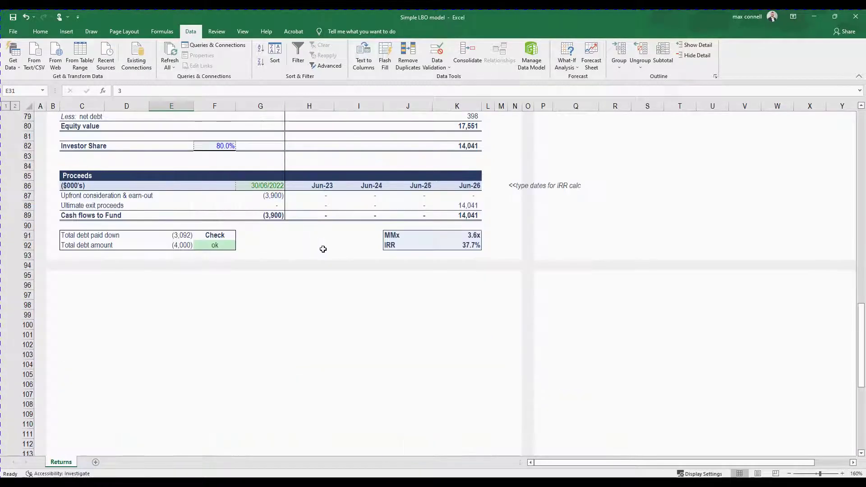
scroll(322, 247, up, 5)
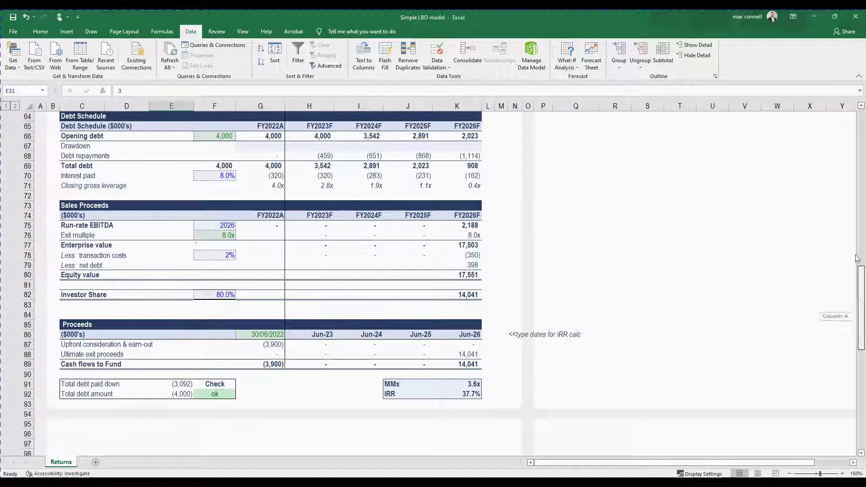
scroll(844, 163, up, 20)
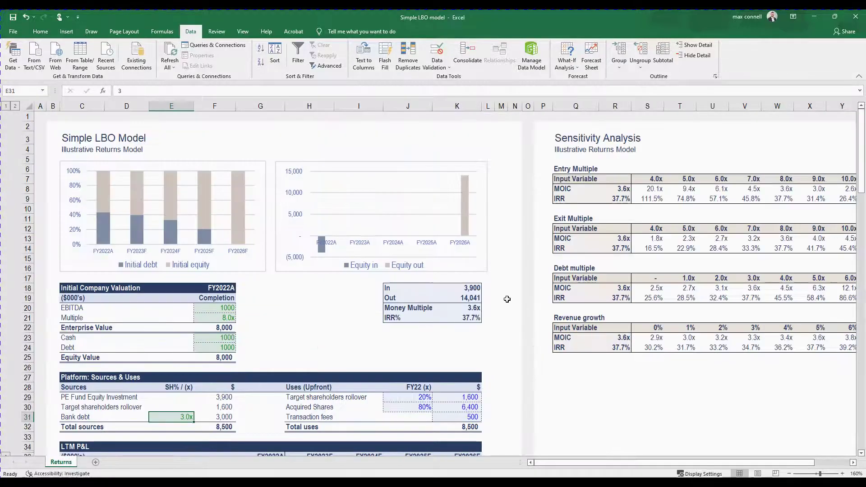
click(297, 296)
click(264, 355)
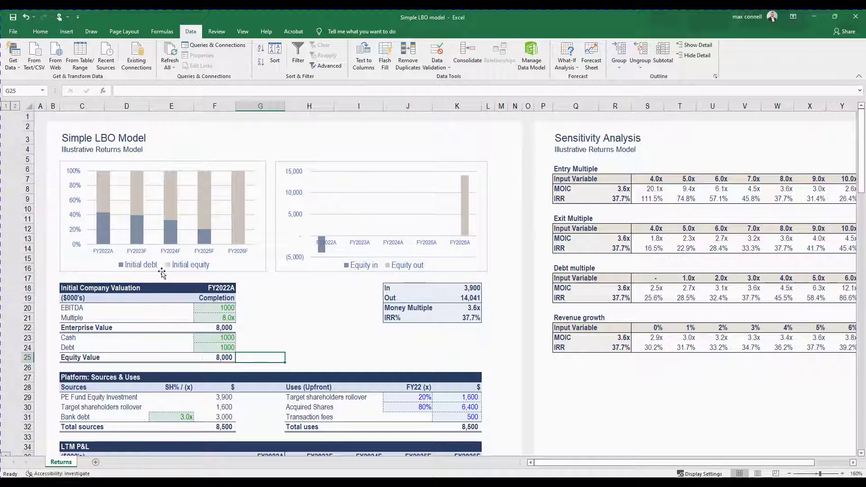
click(258, 299)
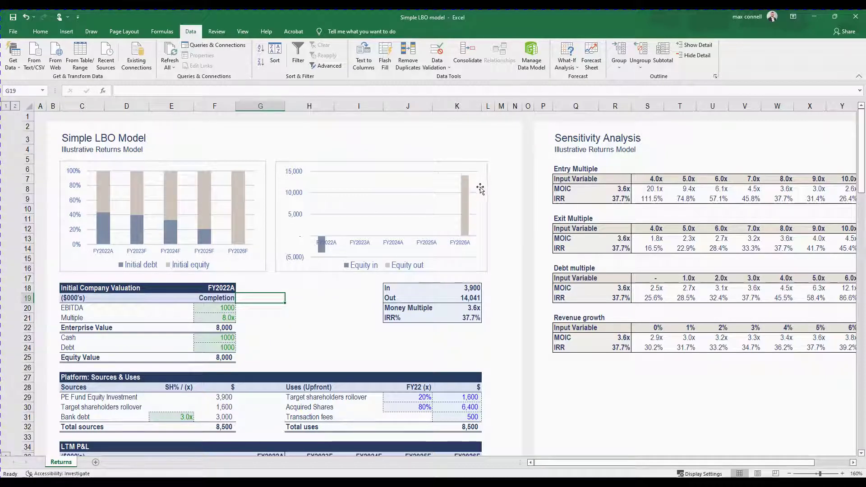
drag(766, 462, 819, 462)
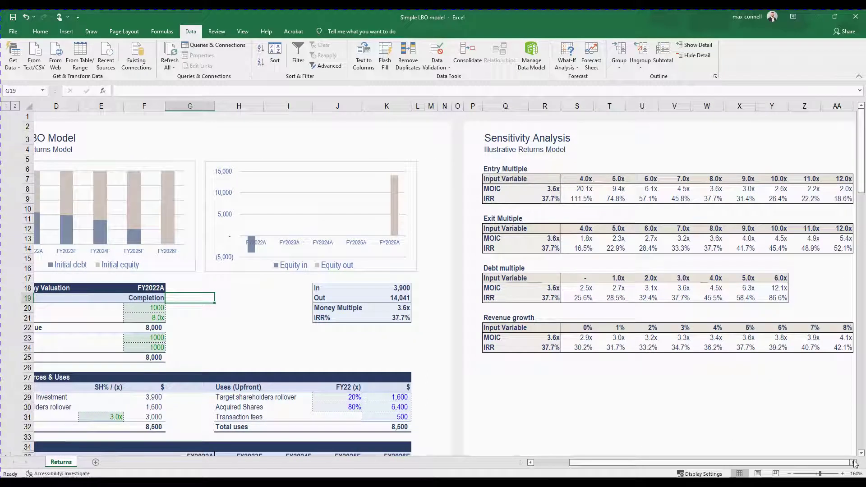
click(852, 462)
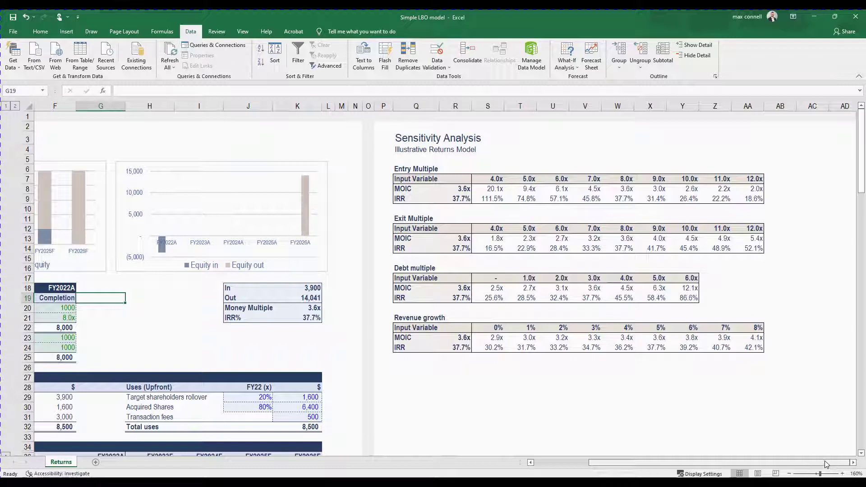
mouse_move(825, 464)
mouse_down()
mouse_move(807, 466)
mouse_move(836, 464)
mouse_up()
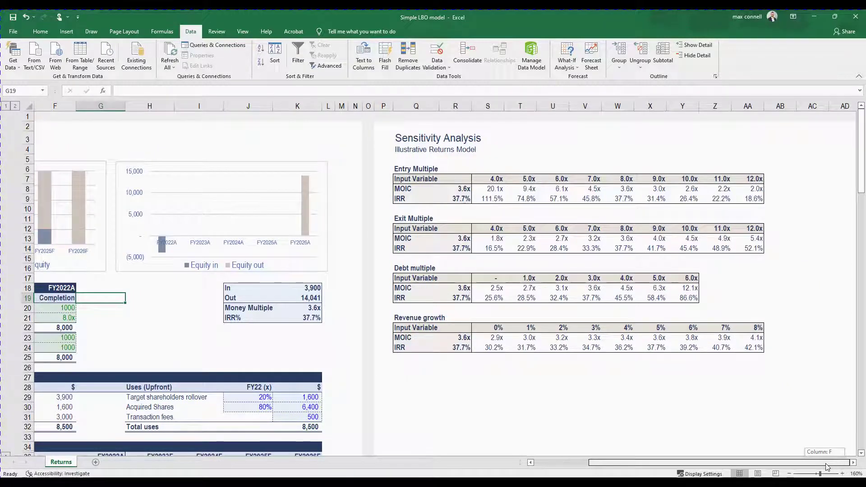
drag(826, 466, 784, 469)
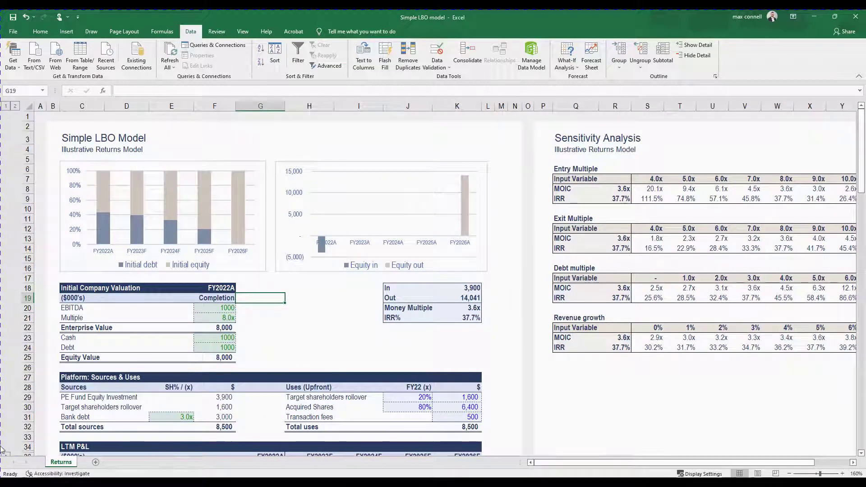
scroll(184, 329, down, 5)
scroll(151, 318, up, 5)
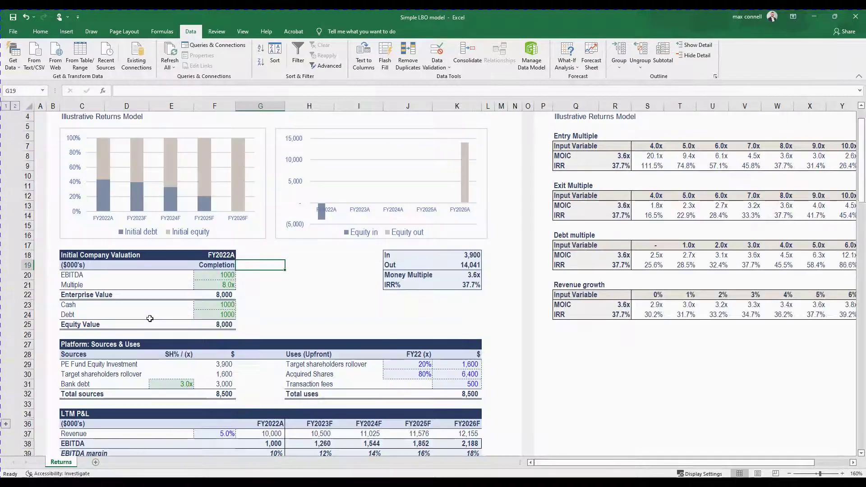
scroll(184, 282, up, 1)
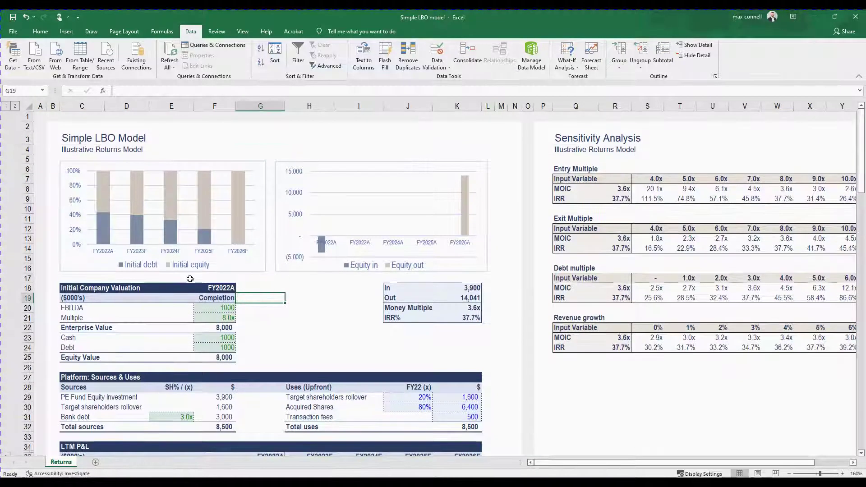